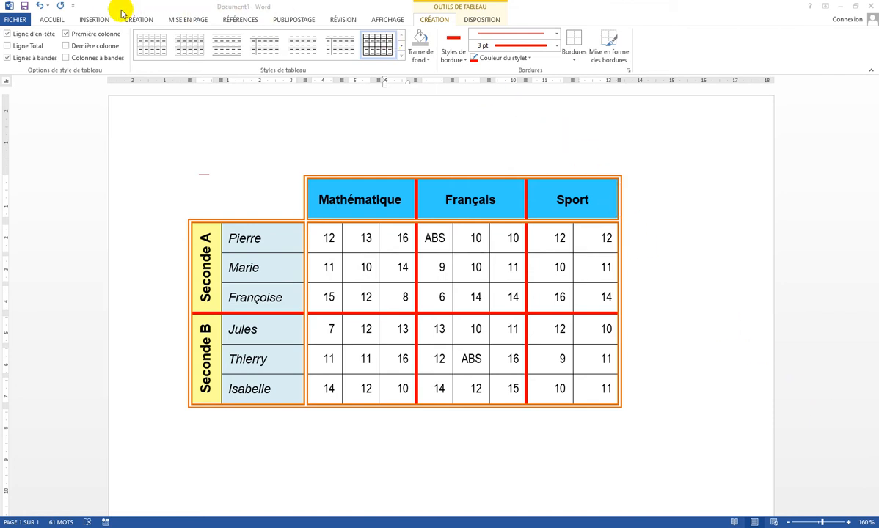
# - Show the paragraph marks and other hidden formatting symbols in the document
pyautogui.click(73, 24)
pyautogui.click(52, 20)
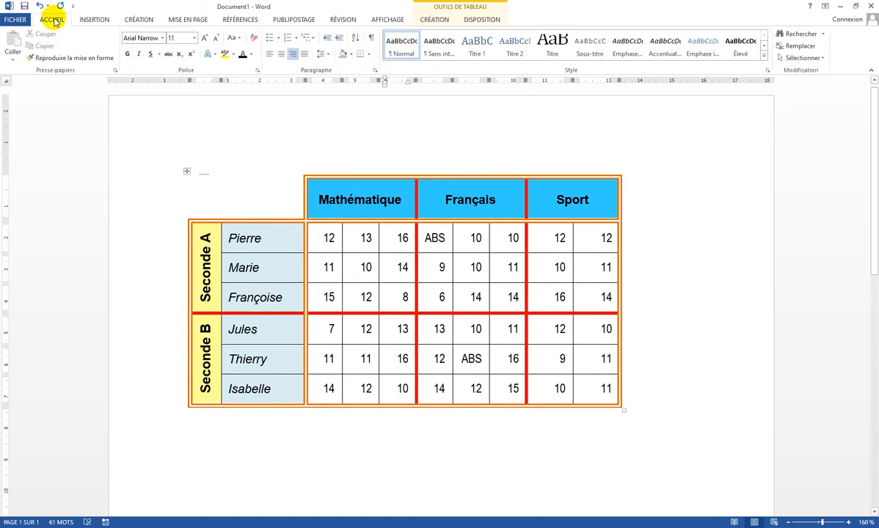
pyautogui.click(371, 40)
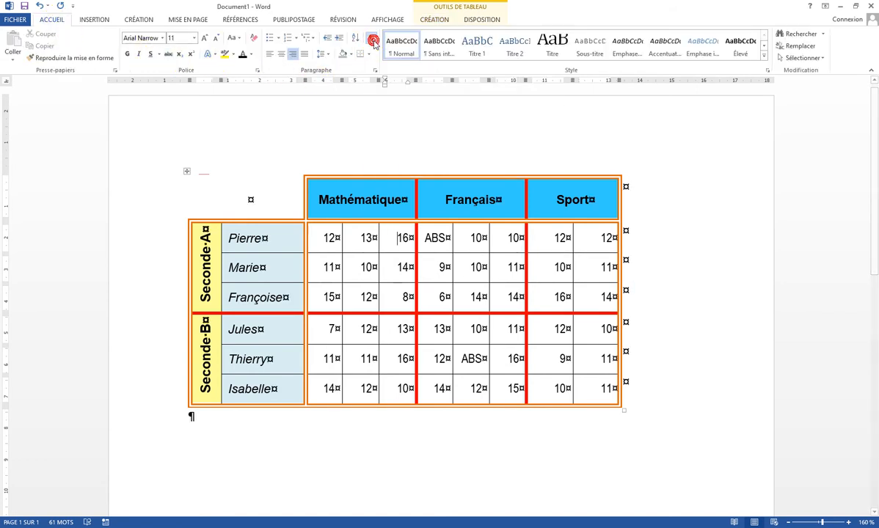
# - Add two blank paragraphs below the grades table
pyautogui.click(203, 418)
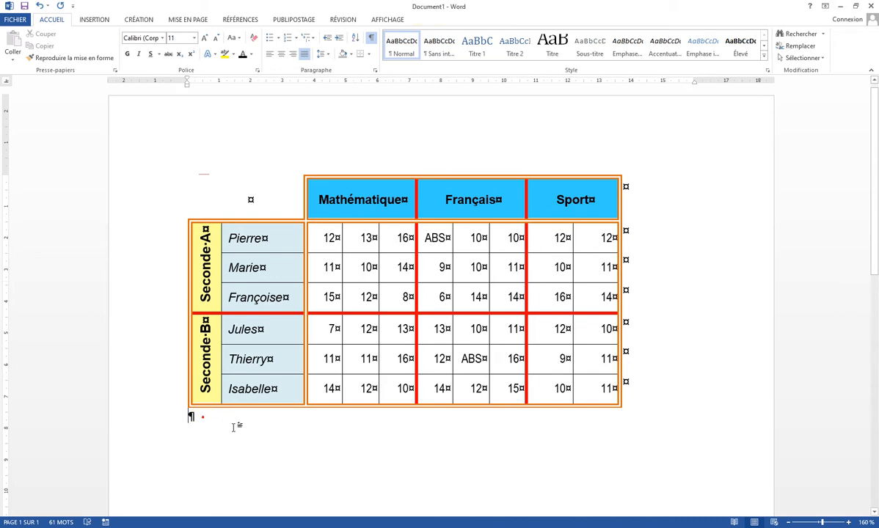
pyautogui.press('Return')
pyautogui.press('Return')
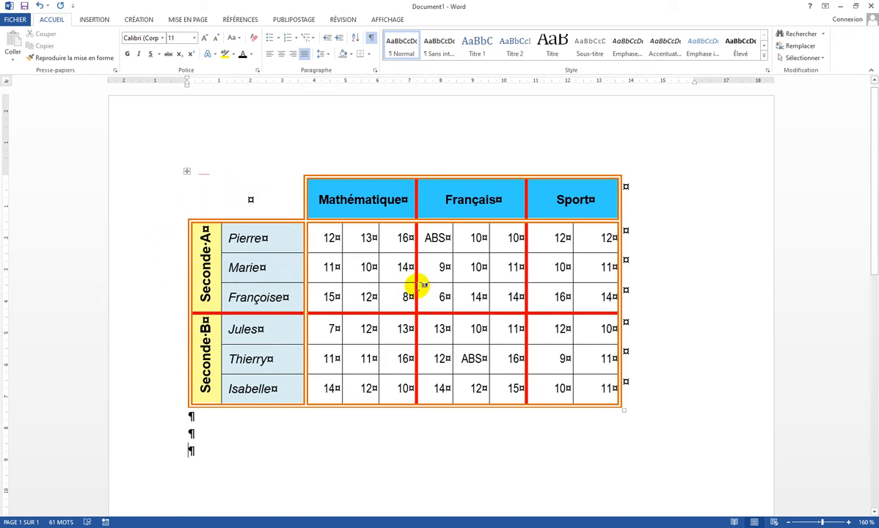
# - Insert three blank lines above the table and enter the title "Notes du 1er trimestre 2020" on the first one
pyautogui.click(257, 192)
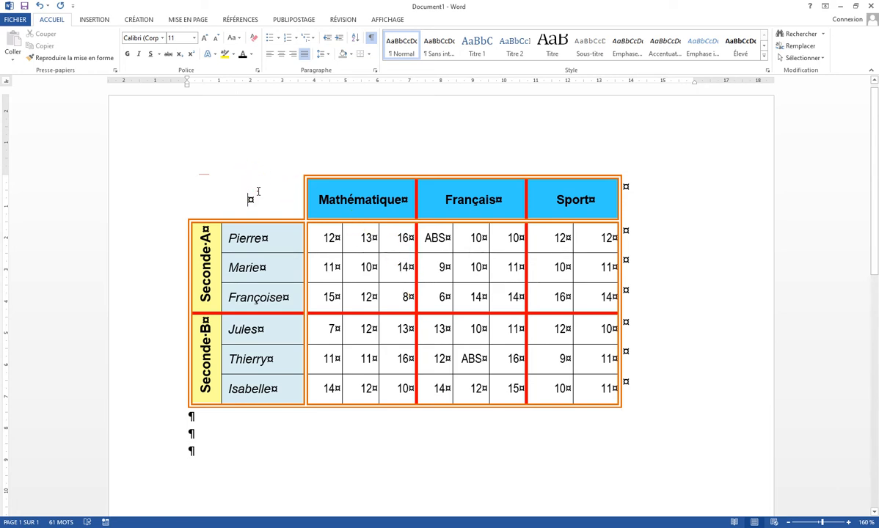
pyautogui.click(246, 189)
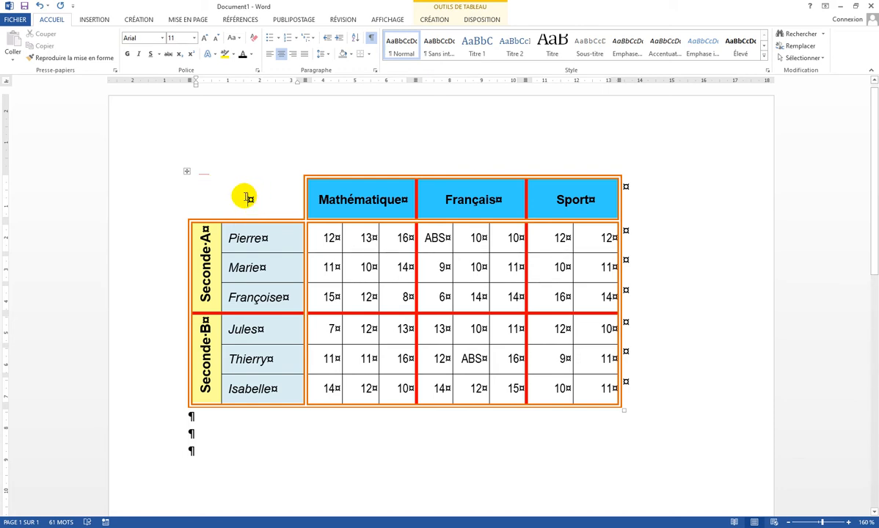
pyautogui.click(330, 192)
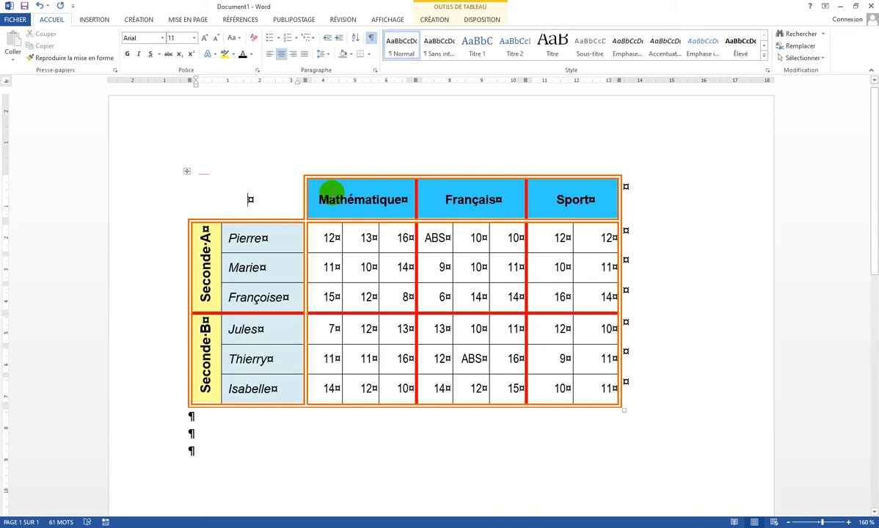
pyautogui.press('Return')
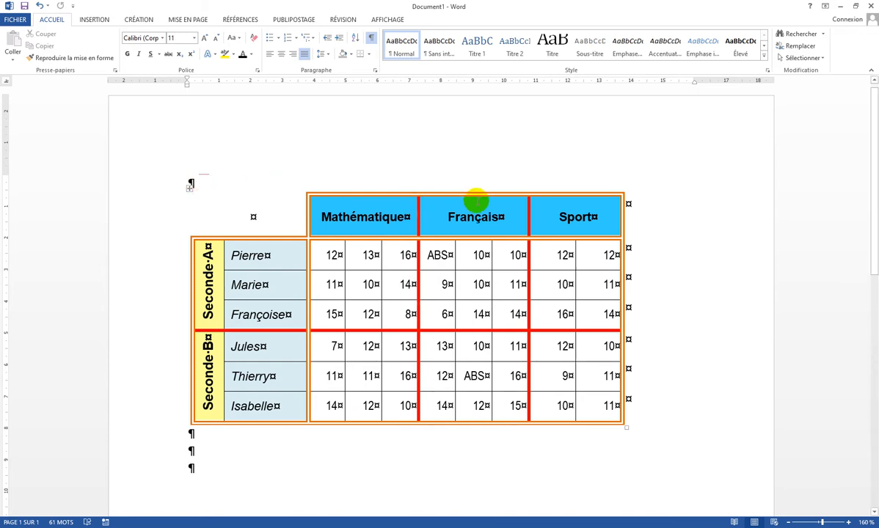
pyautogui.press('Return')
pyautogui.press('Return')
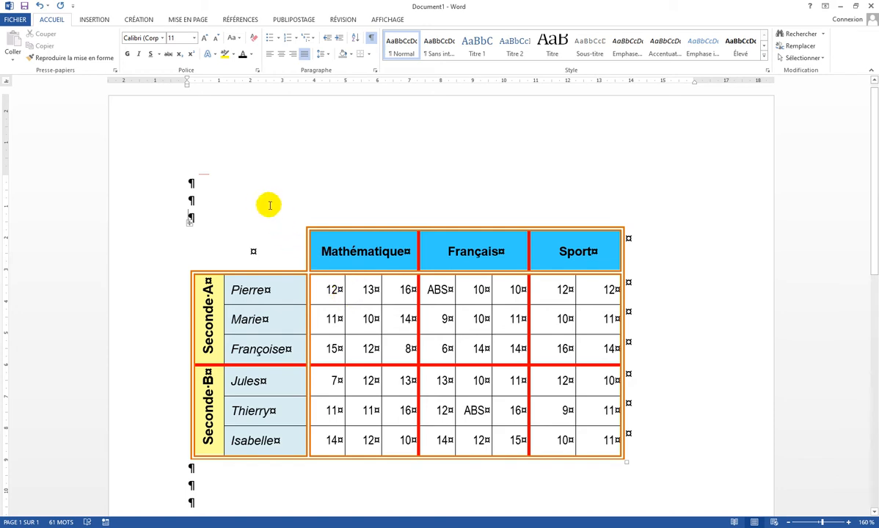
pyautogui.click(240, 183)
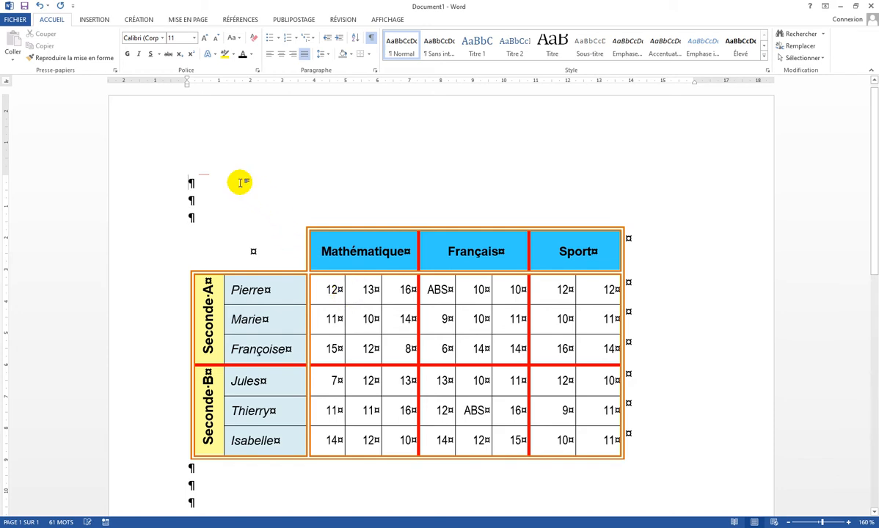
pyautogui.write('Notes du 1er trimestre 2020')
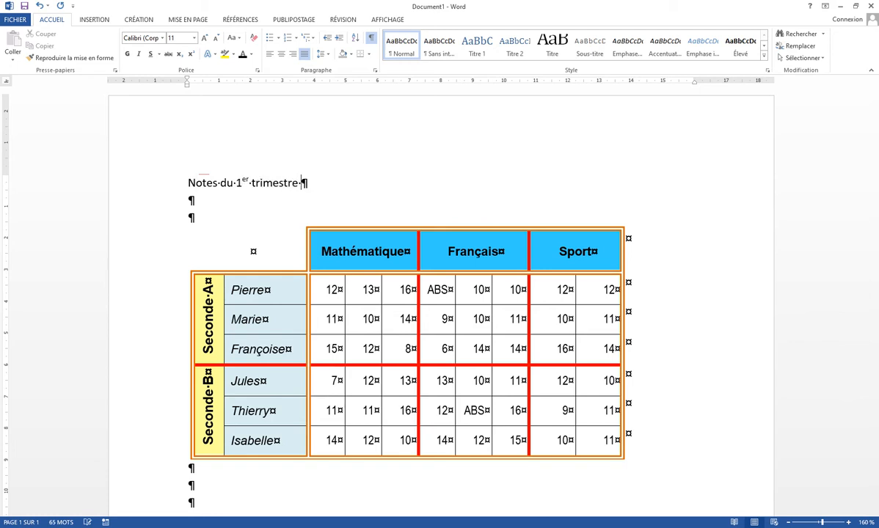
# - Centre the title line and format it as 18 pt bold
pyautogui.click(162, 184)
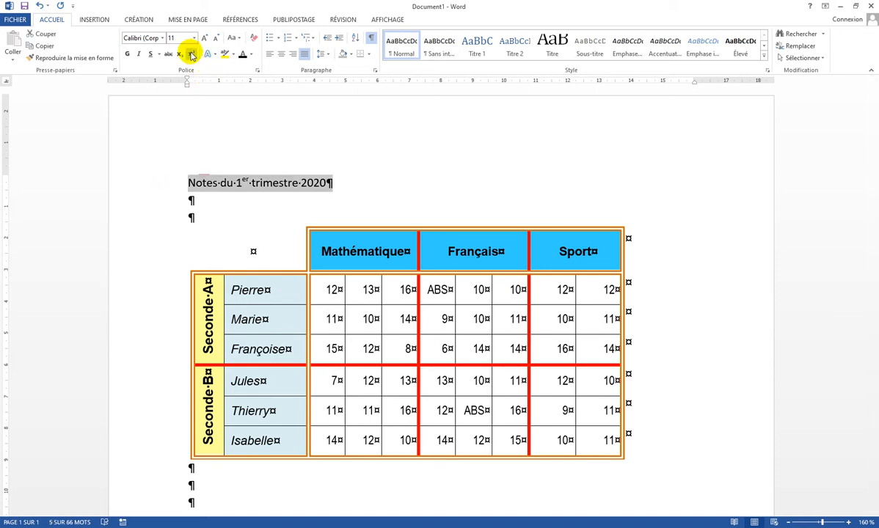
pyautogui.click(281, 53)
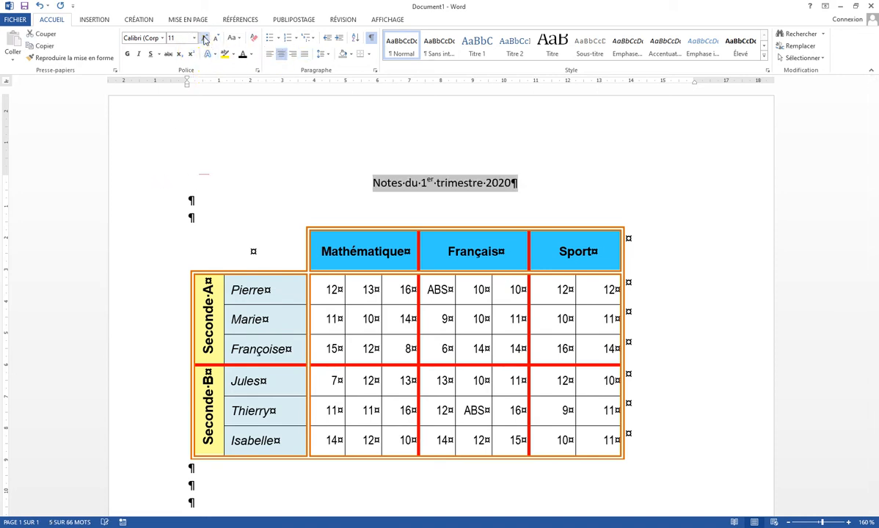
pyautogui.click(204, 37)
pyautogui.click(204, 38)
pyautogui.click(204, 38)
pyautogui.click(204, 37)
pyautogui.click(128, 54)
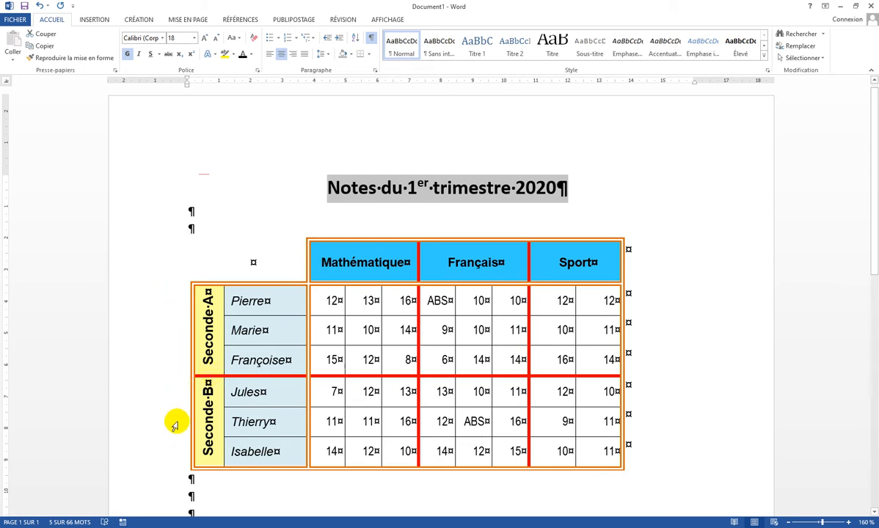
# - Split the table at the first Seconde B row so that each class has its own table
pyautogui.click(169, 390)
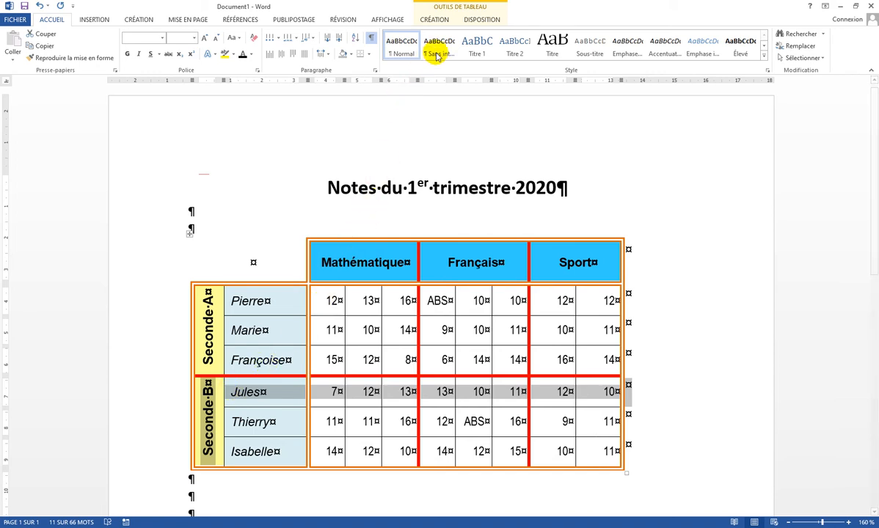
pyautogui.click(475, 20)
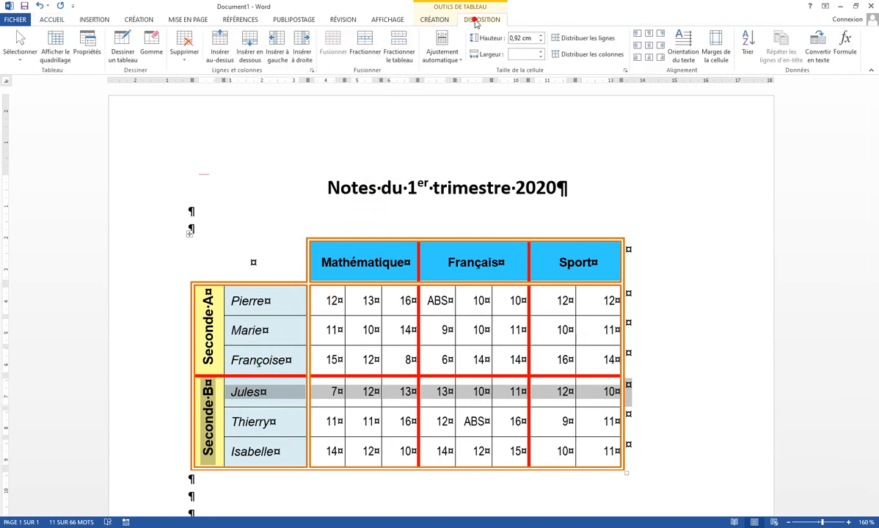
pyautogui.click(402, 59)
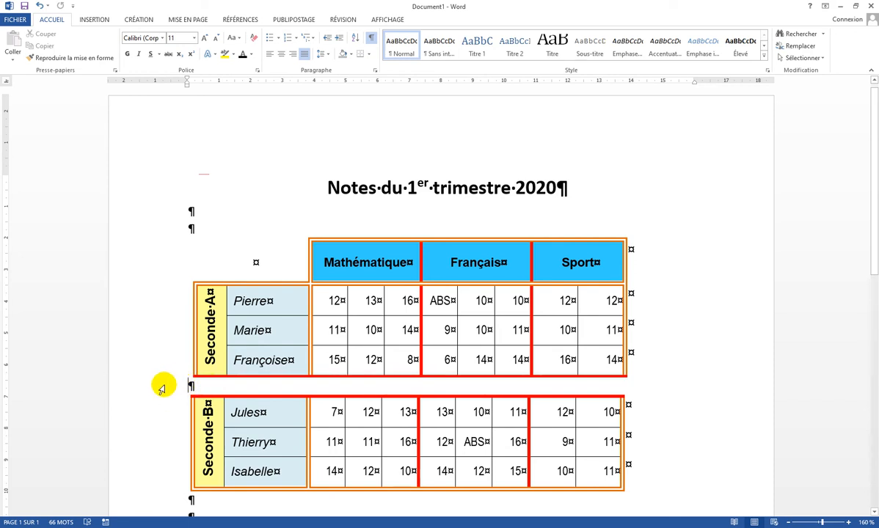
pyautogui.press('Return')
pyautogui.press('Return')
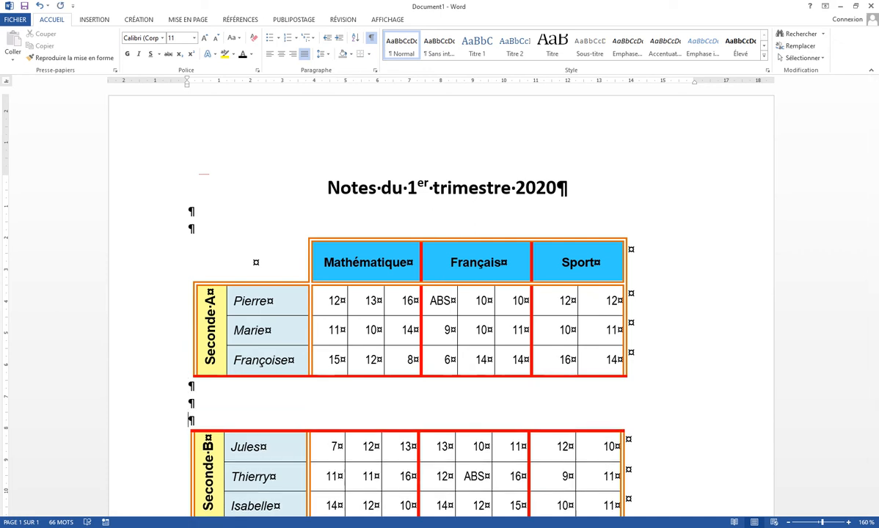
pyautogui.press('BackSpace')
pyautogui.press('BackSpace')
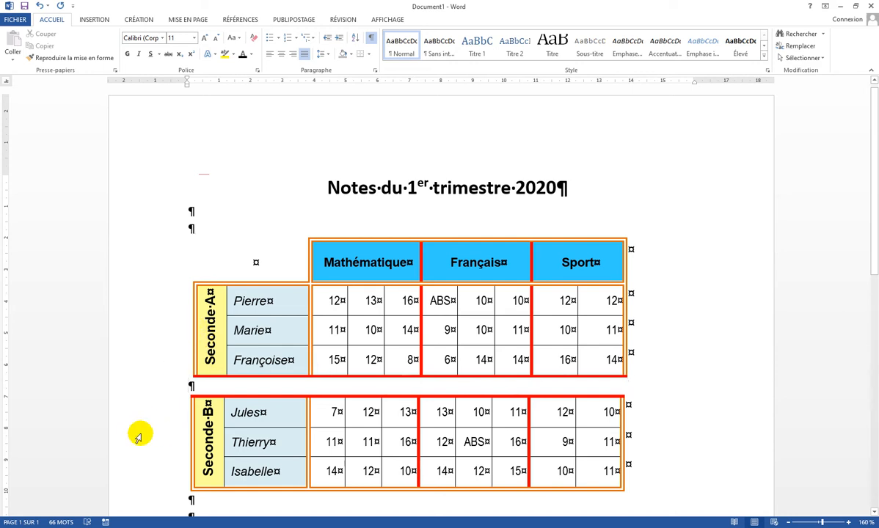
# - Set the left indent of the whole Seconde A table to 0,1 cm in its table properties
pyautogui.click(192, 233)
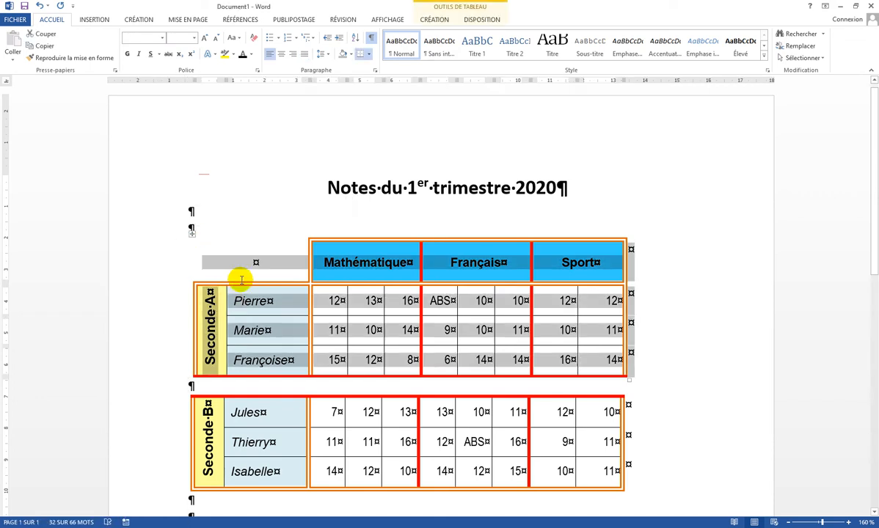
pyautogui.click(480, 22)
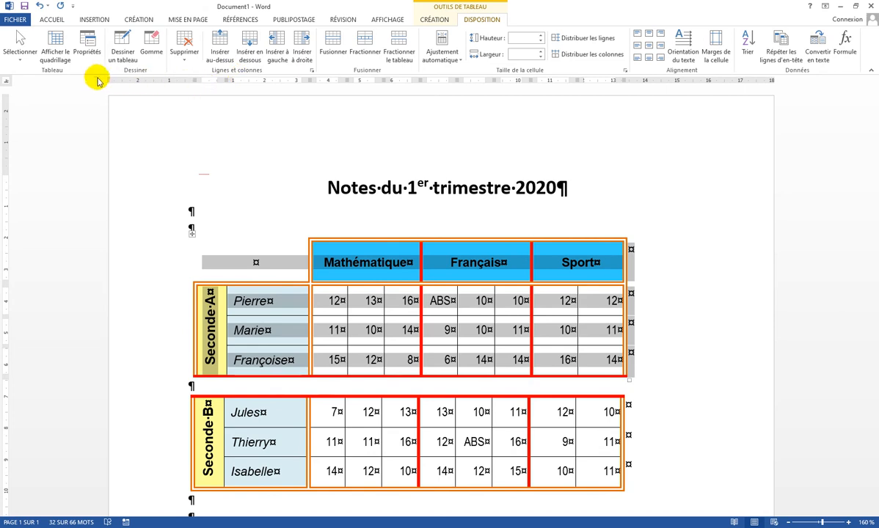
pyautogui.click(87, 57)
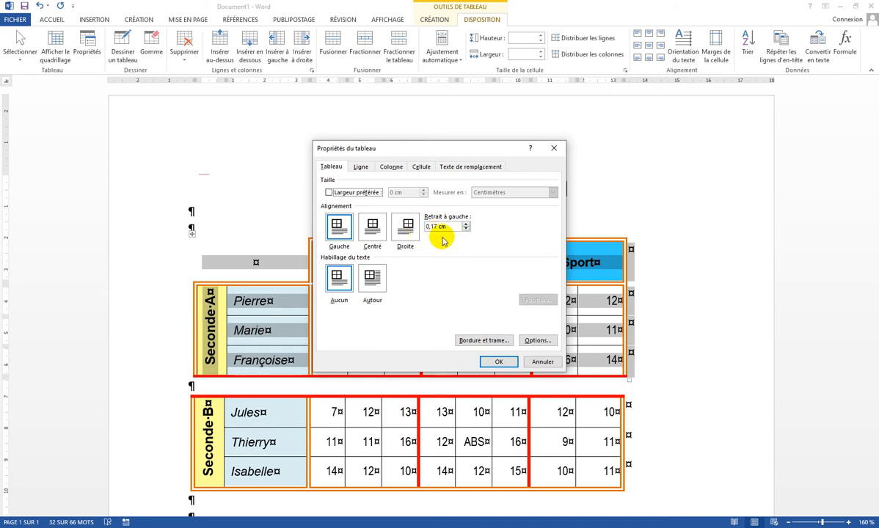
pyautogui.click(465, 230)
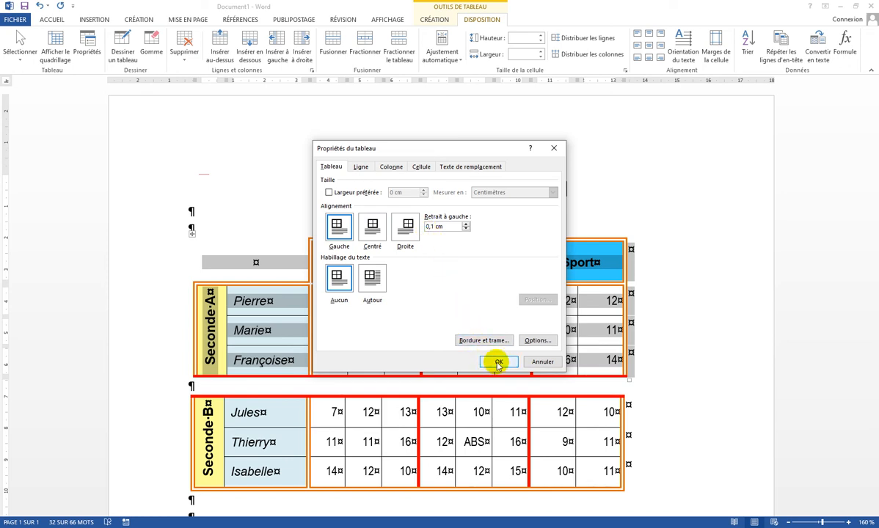
pyautogui.click(498, 362)
# - Set the left indent of the whole Seconde B table to 0,1 cm in its table properties
pyautogui.click(188, 388)
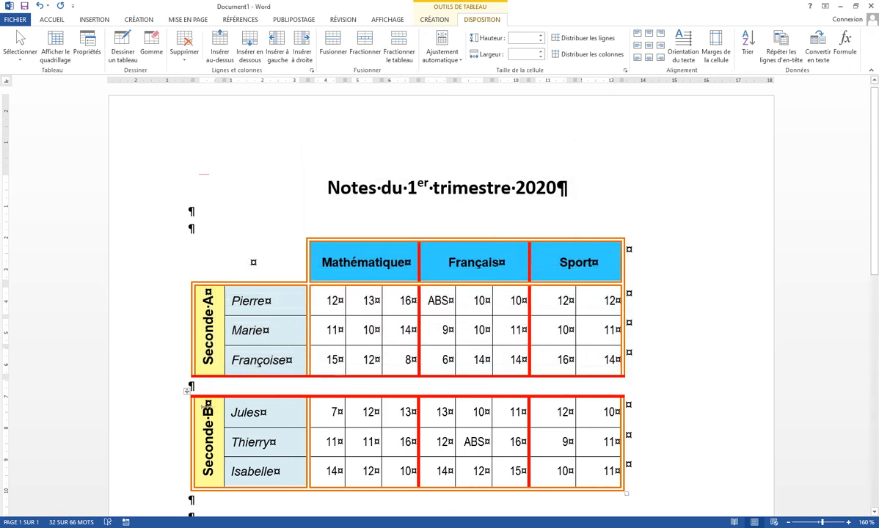
pyautogui.click(206, 408)
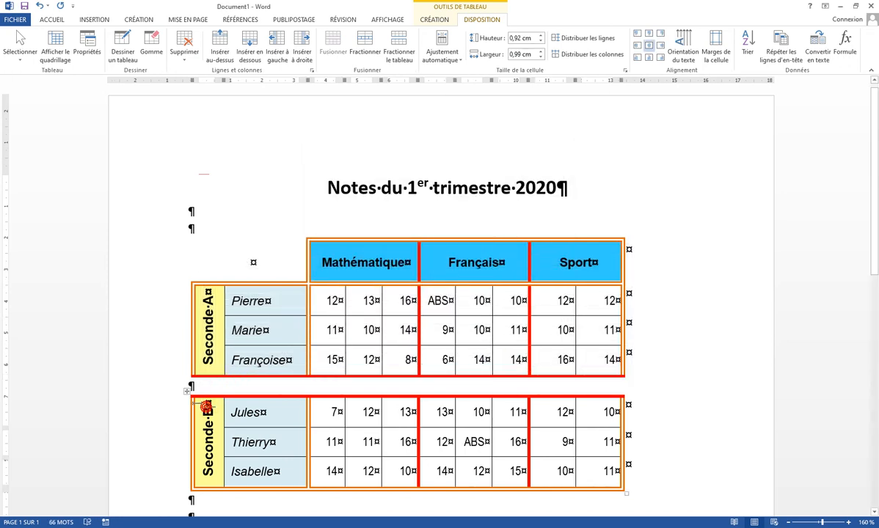
pyautogui.click(276, 412)
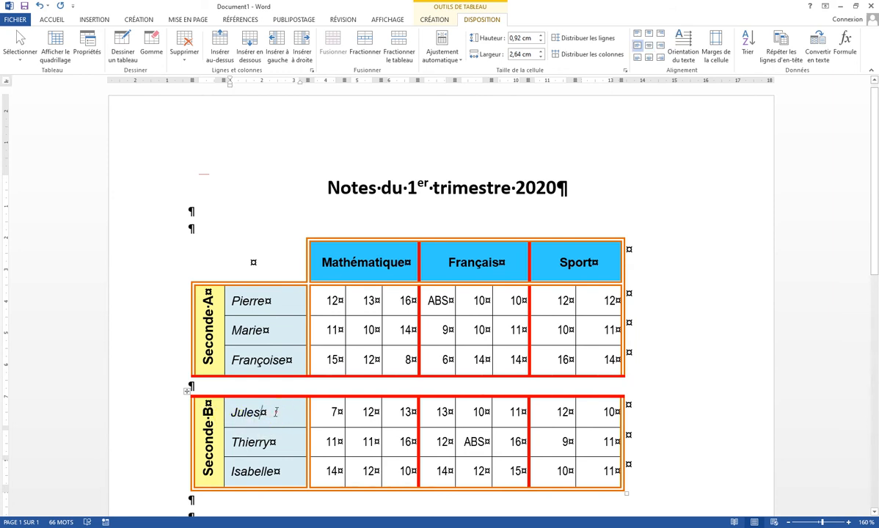
pyautogui.click(187, 393)
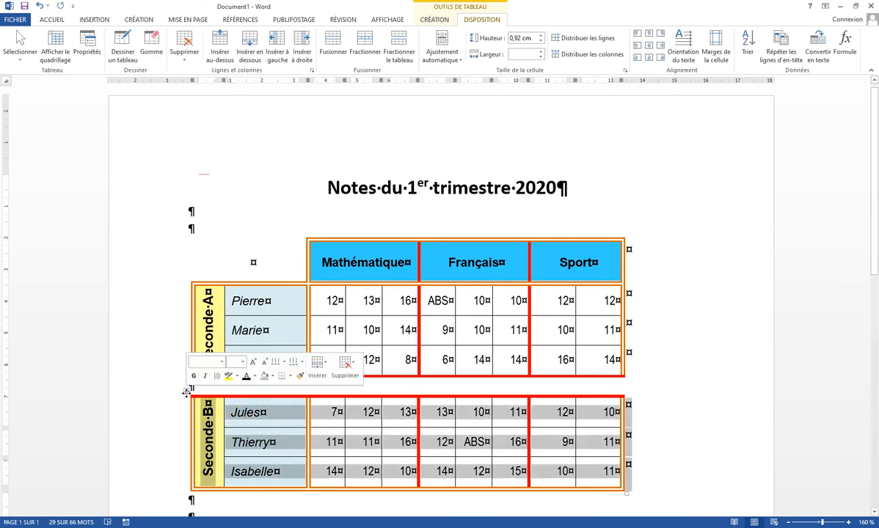
pyautogui.click(86, 49)
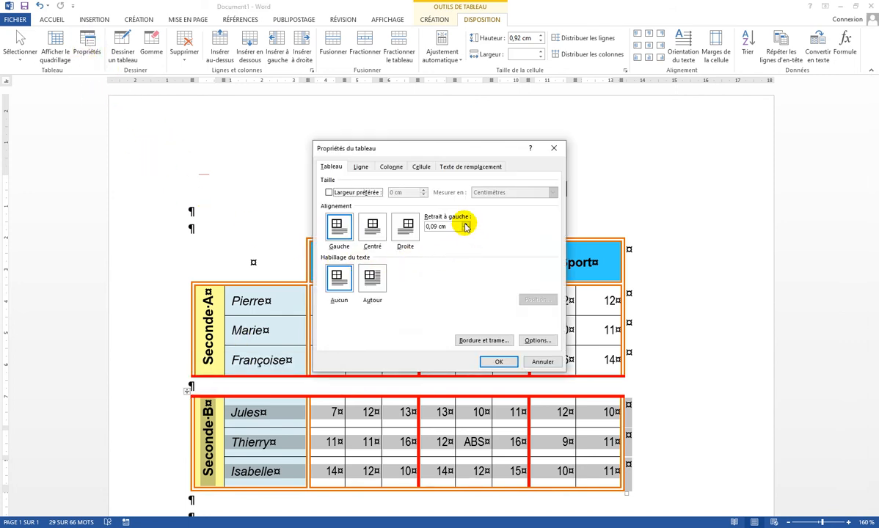
pyautogui.click(465, 226)
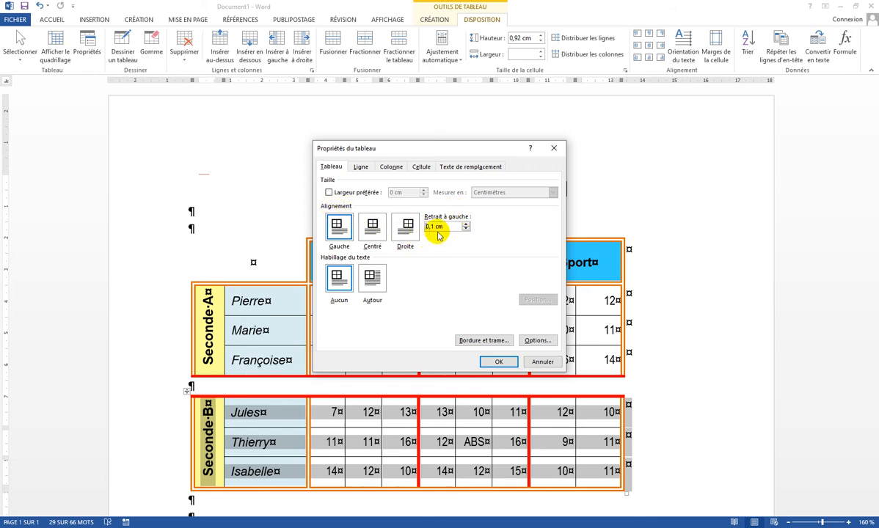
pyautogui.click(498, 361)
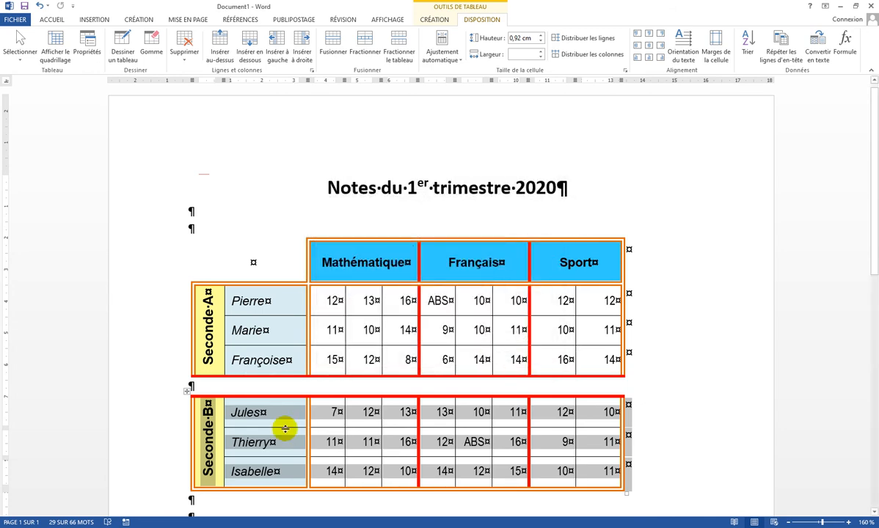
pyautogui.rightClick(285, 428)
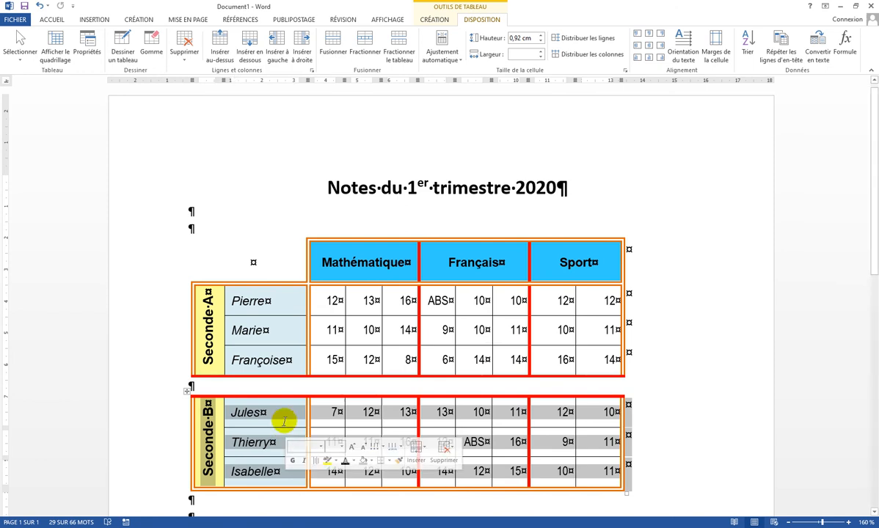
pyautogui.click(318, 257)
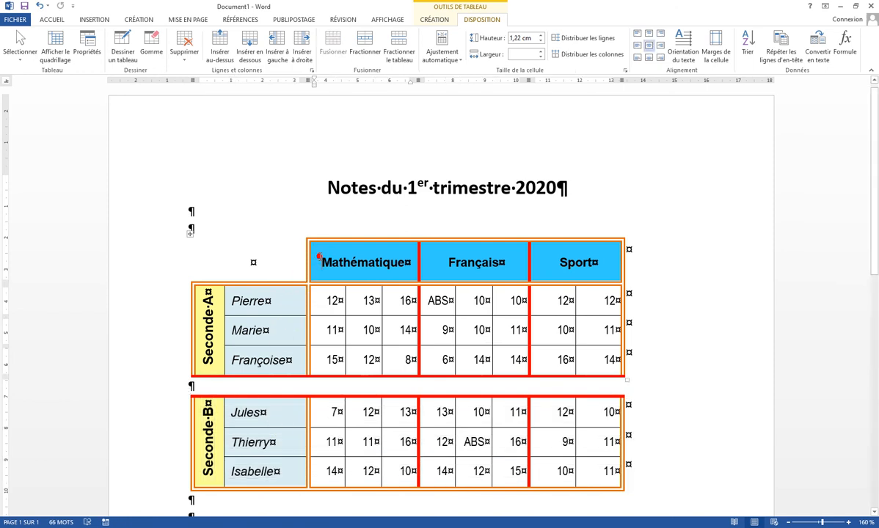
# - Centre the whole Seconde A table horizontally on the page
pyautogui.click(189, 233)
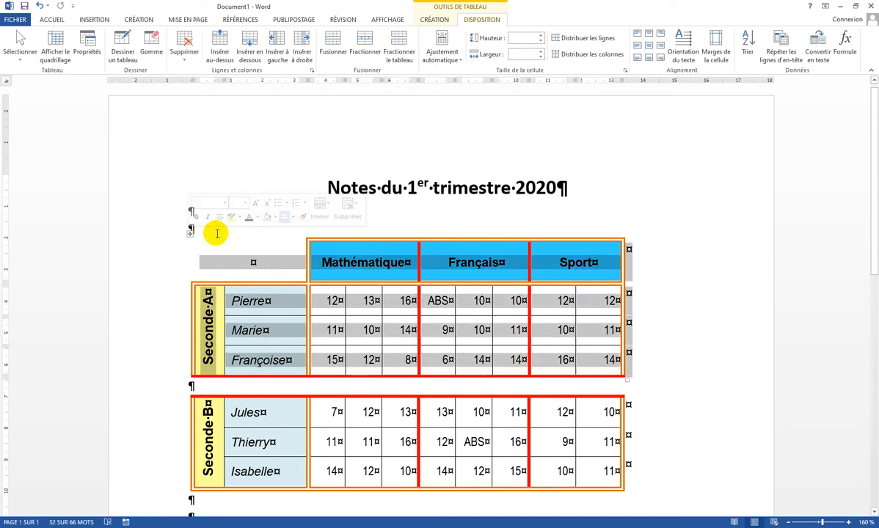
pyautogui.click(55, 22)
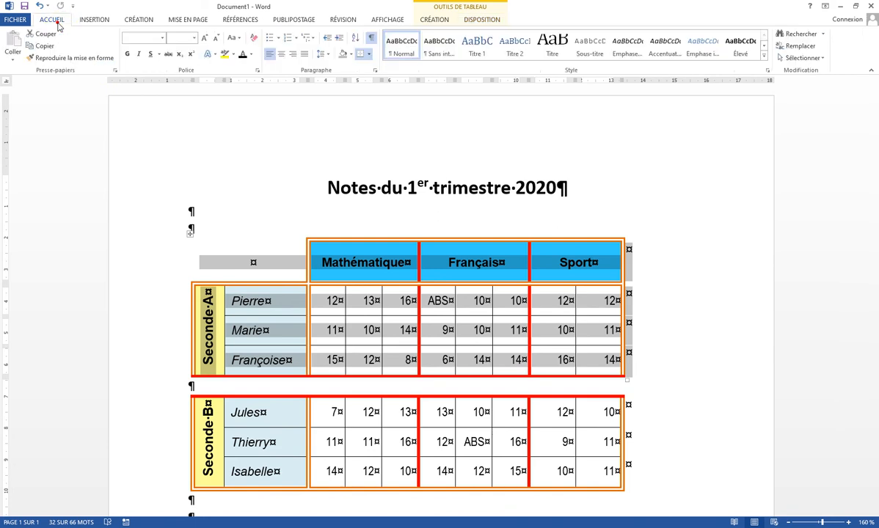
pyautogui.click(281, 55)
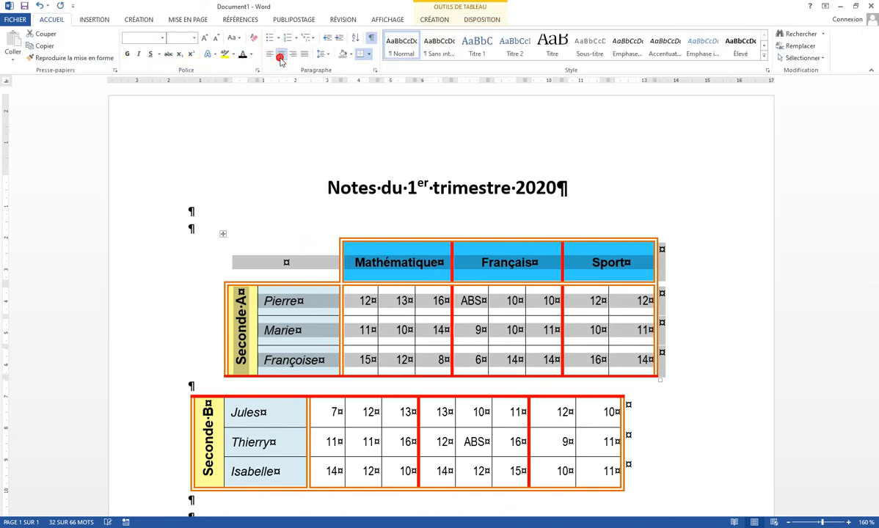
# - Centre the whole Seconde B table horizontally on the page
pyautogui.click(290, 413)
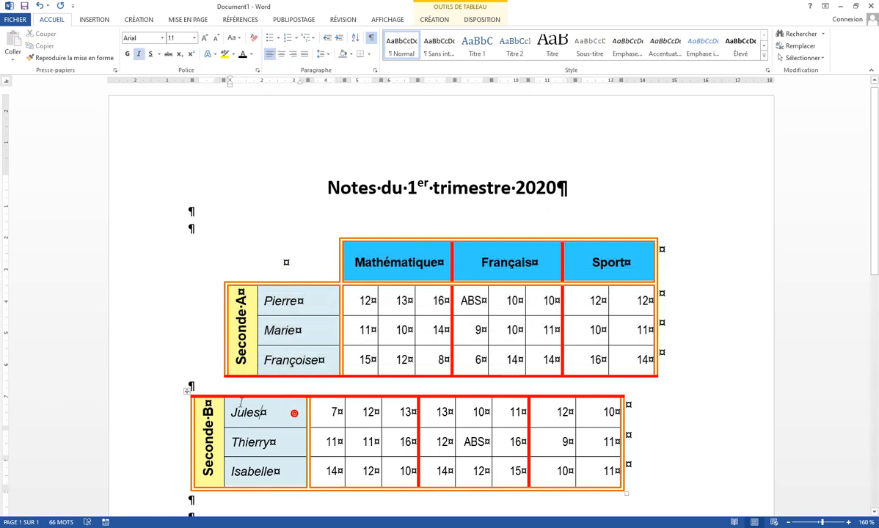
pyautogui.click(188, 392)
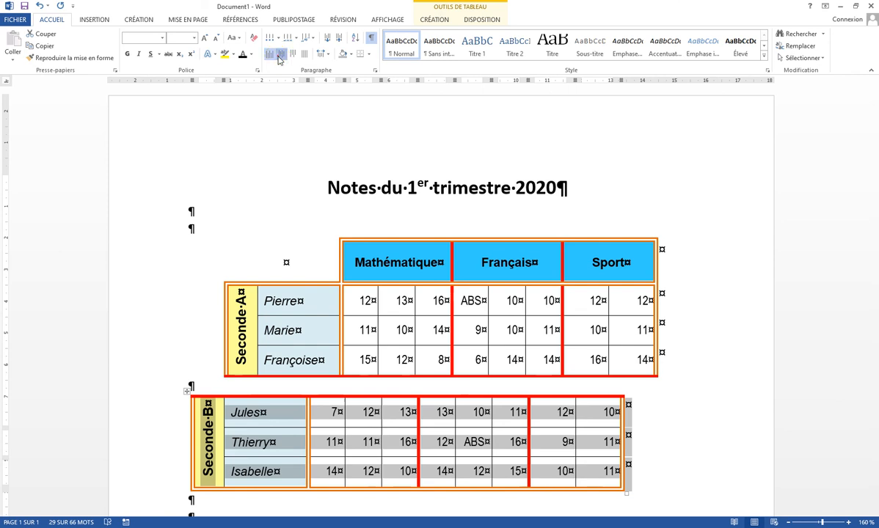
pyautogui.click(279, 56)
pyautogui.click(320, 413)
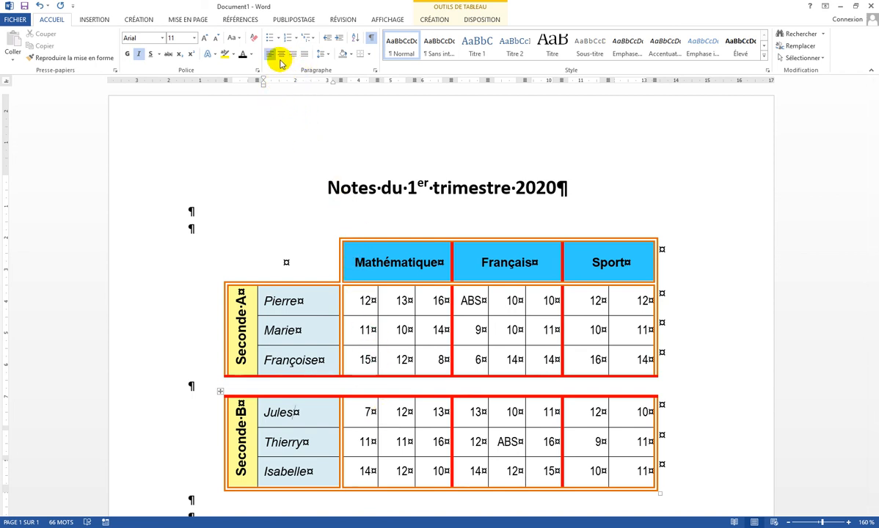
pyautogui.click(372, 300)
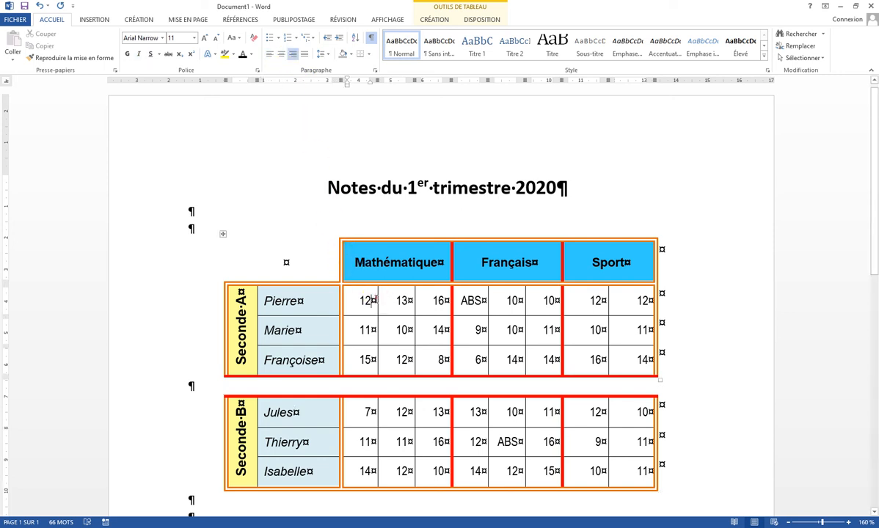
pyautogui.click(221, 234)
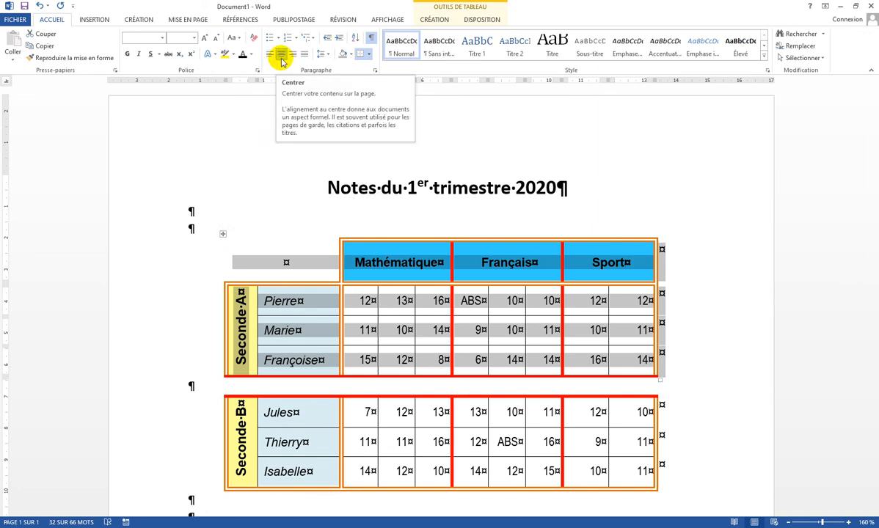
pyautogui.click(390, 273)
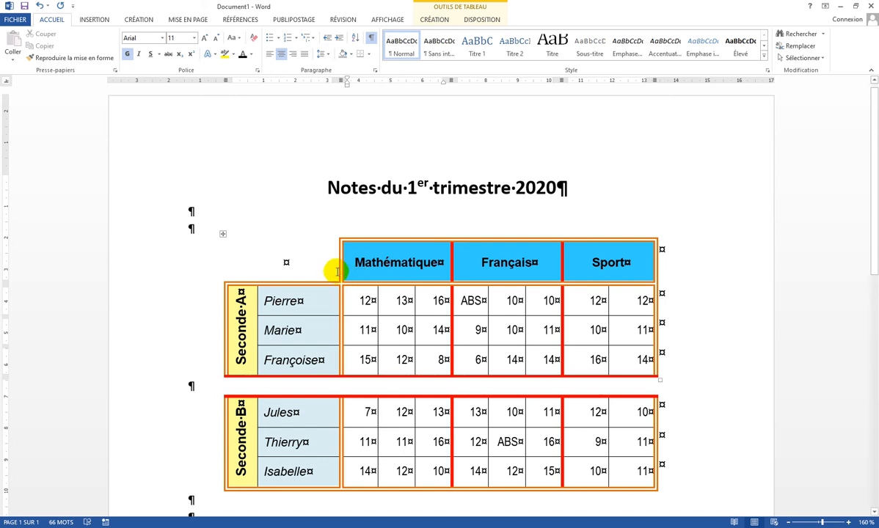
# - Clear the centred paragraph alignment of the empty corner cell beside the Mathématique heading in the Seconde A table
pyautogui.click(290, 258)
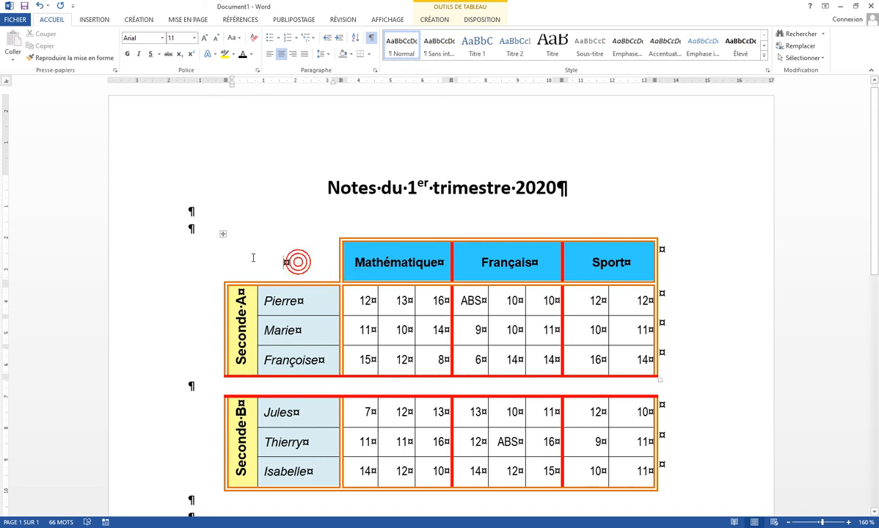
pyautogui.press('Return')
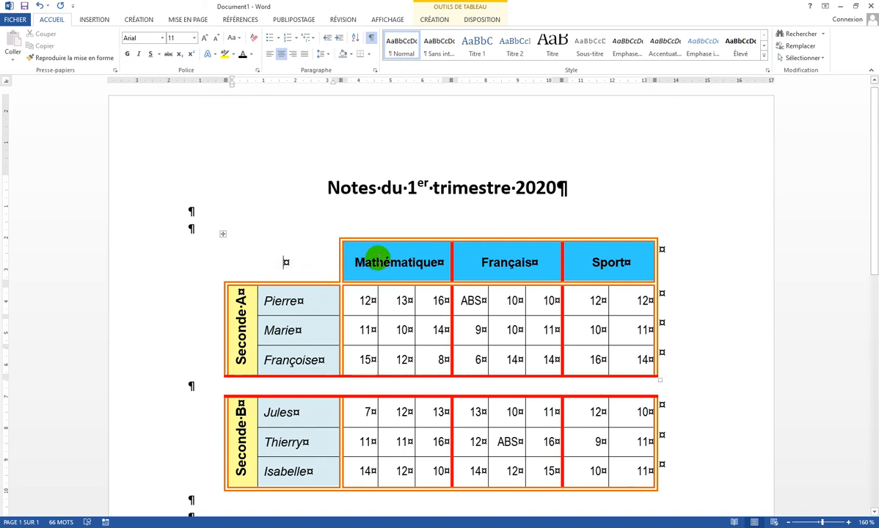
pyautogui.press('BackSpace')
pyautogui.press('BackSpace')
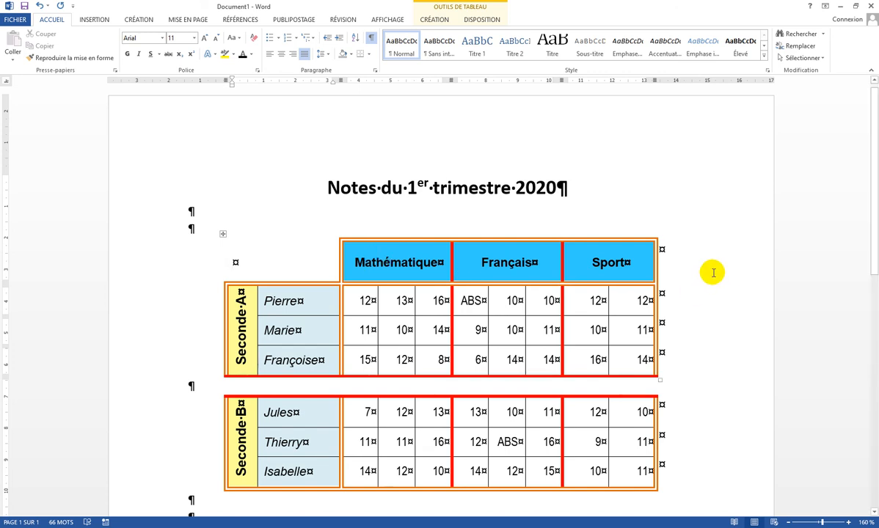
pyautogui.scroll(-1, 488, 271)
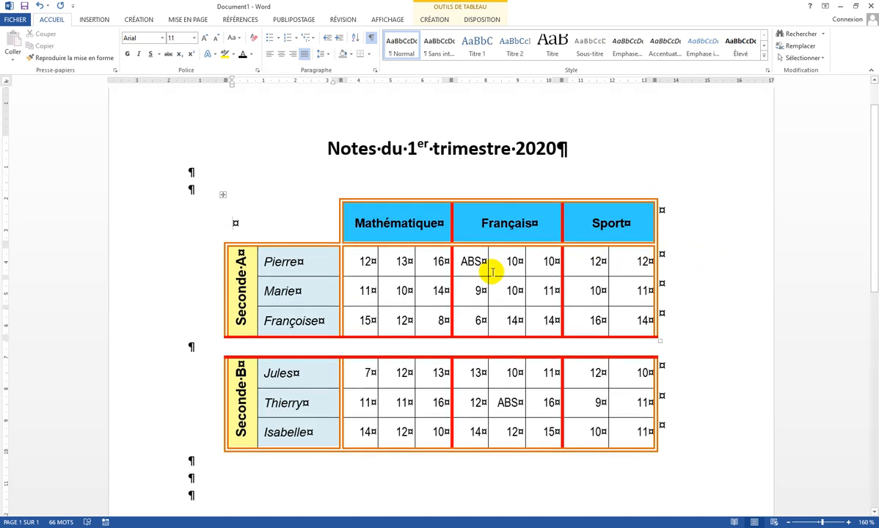
pyautogui.scroll(1, 492, 272)
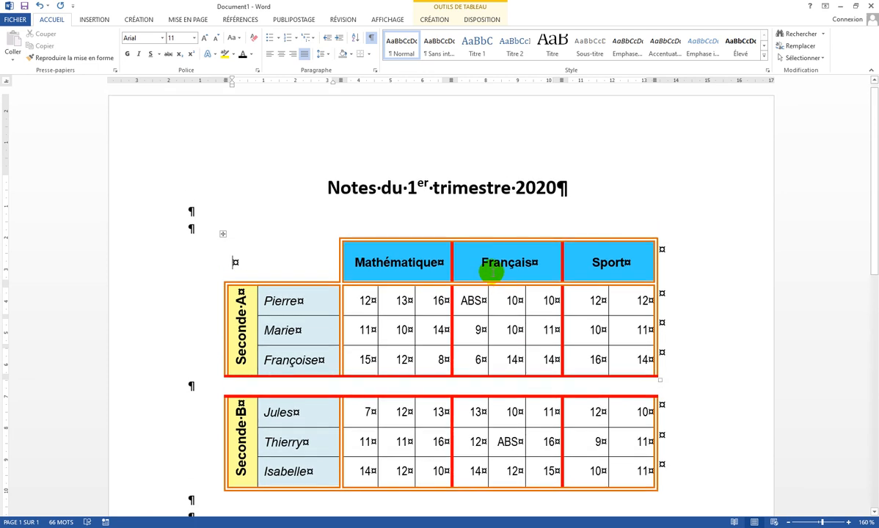